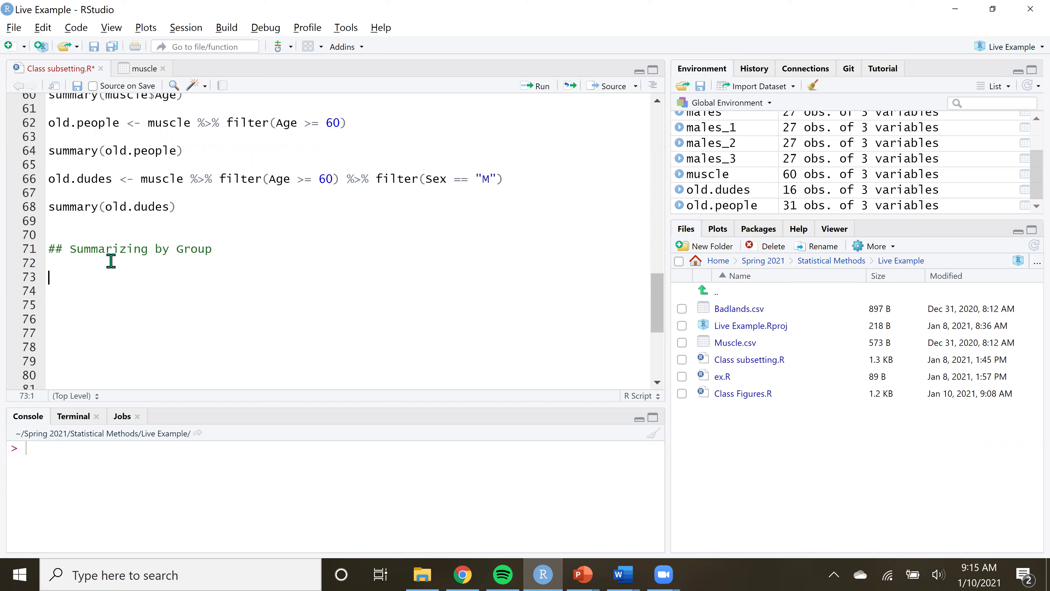
Review the tidyverse subsetting code, including the library(tidyverse) call and the muscle pipeline filtering Sex == "M".
scroll(227, 296, "up", 3)
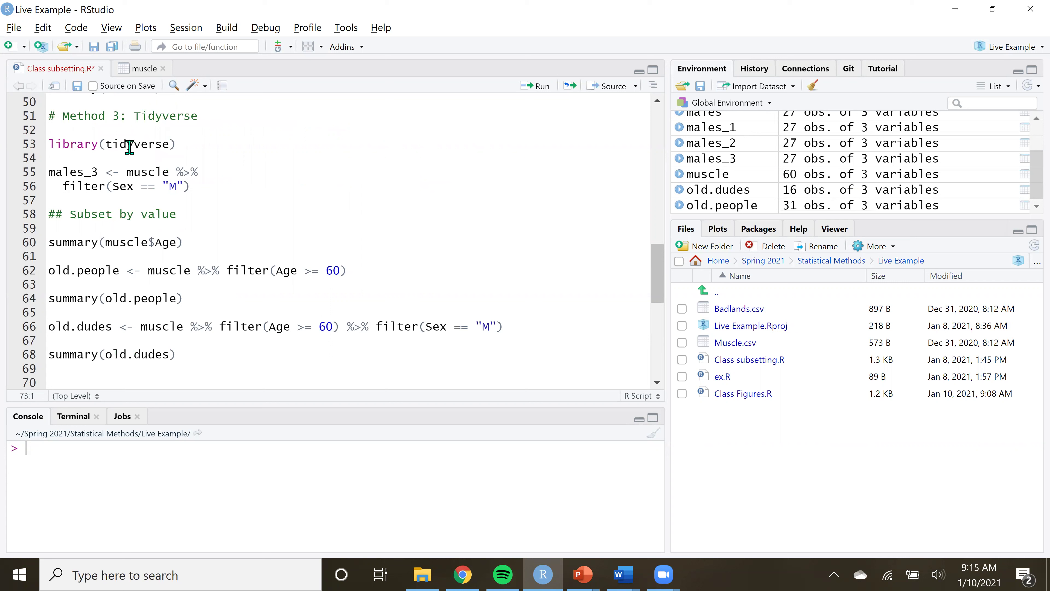
double_click(129, 145)
left_click(129, 145)
left_click_drag(185, 143, 49, 143)
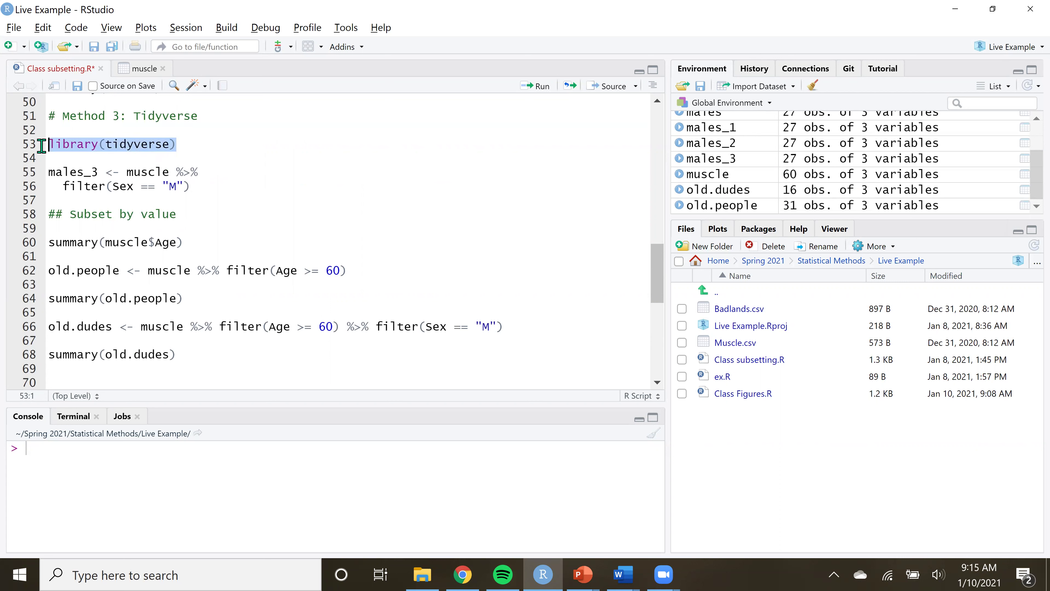
left_click(201, 172)
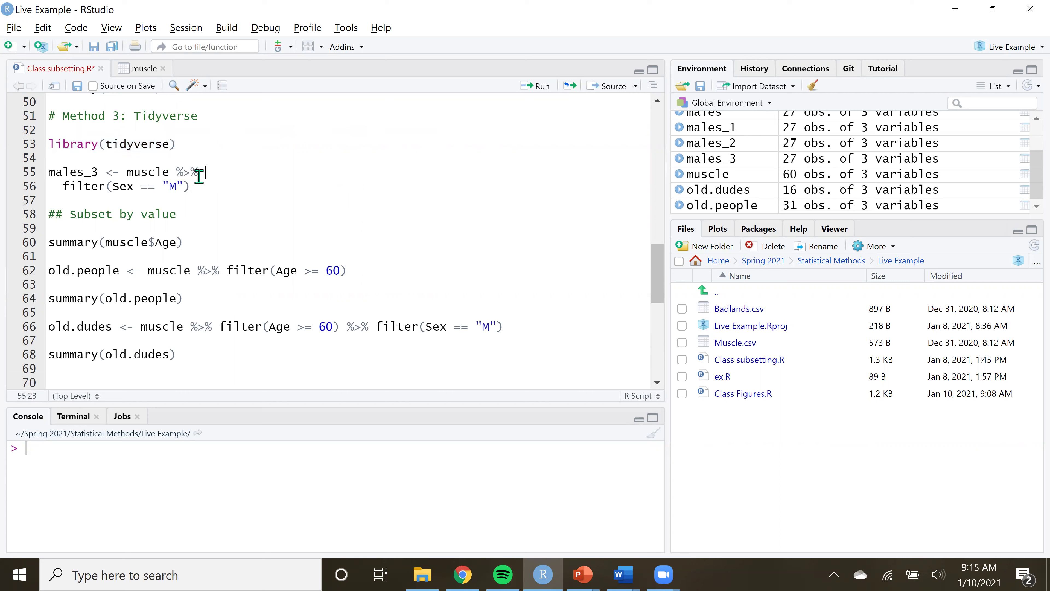
left_click_drag(190, 186, 128, 175)
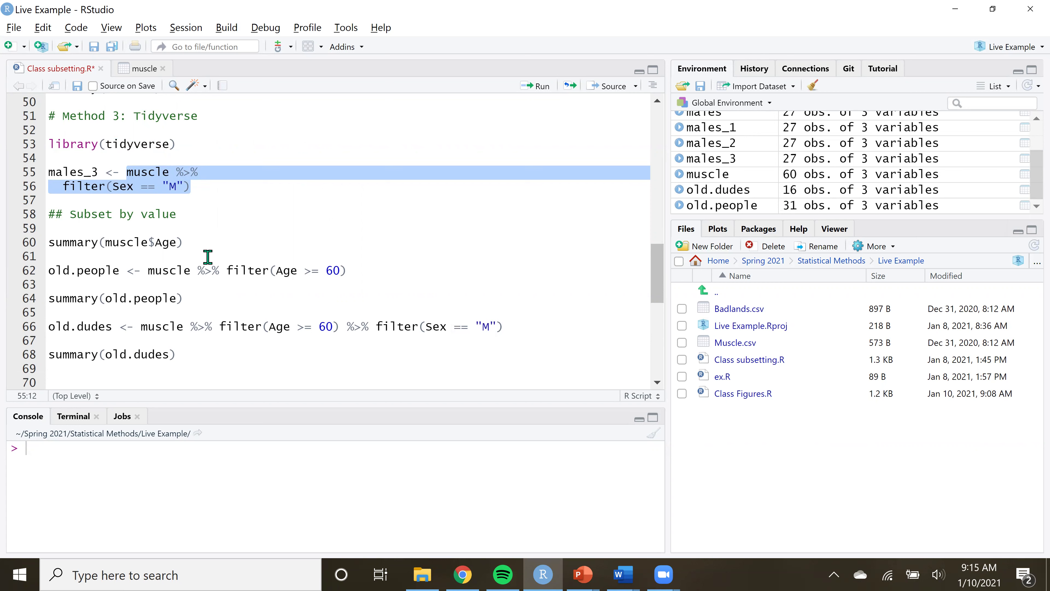
Add summary(muscle) on line 73 under the Summarizing by Group heading, run it, and enlarge the console to inspect the counts by sex.
scroll(208, 257, "down", 4)
left_click(78, 279)
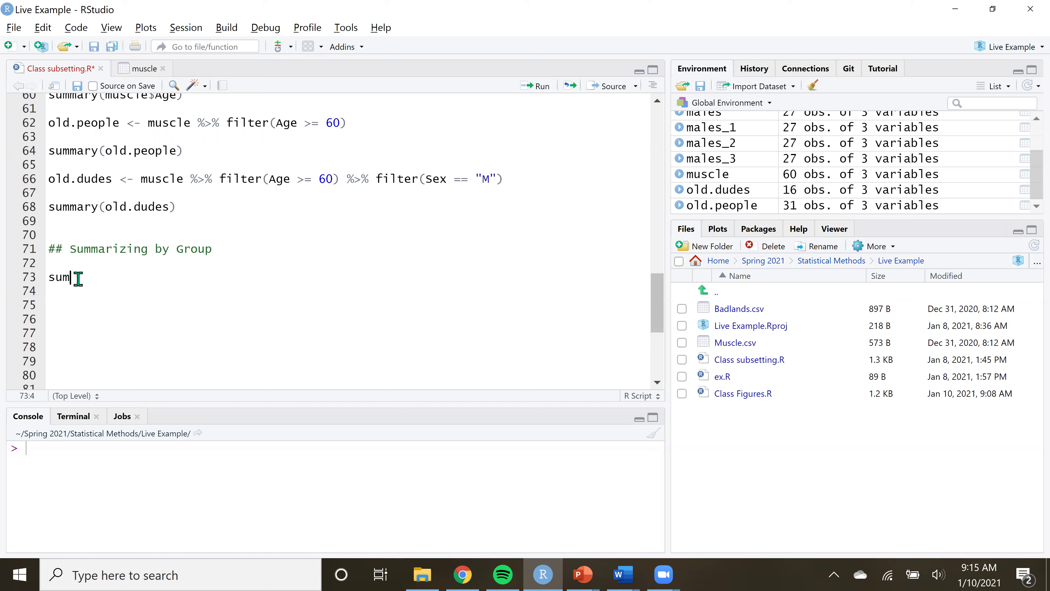
type("(muscle")
key("ctrl+Return")
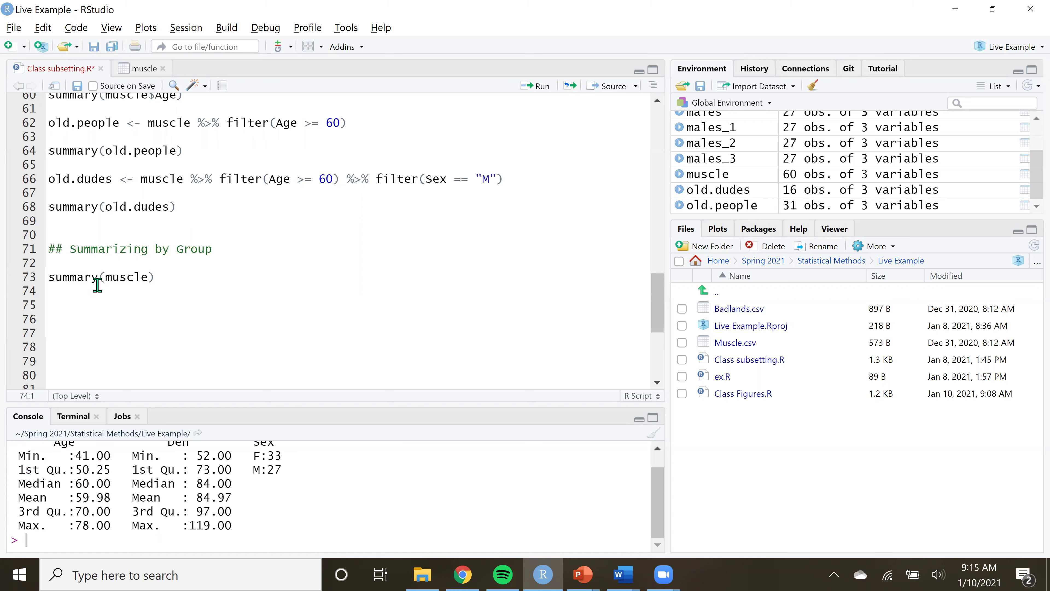
left_click_drag(339, 406, 340, 386)
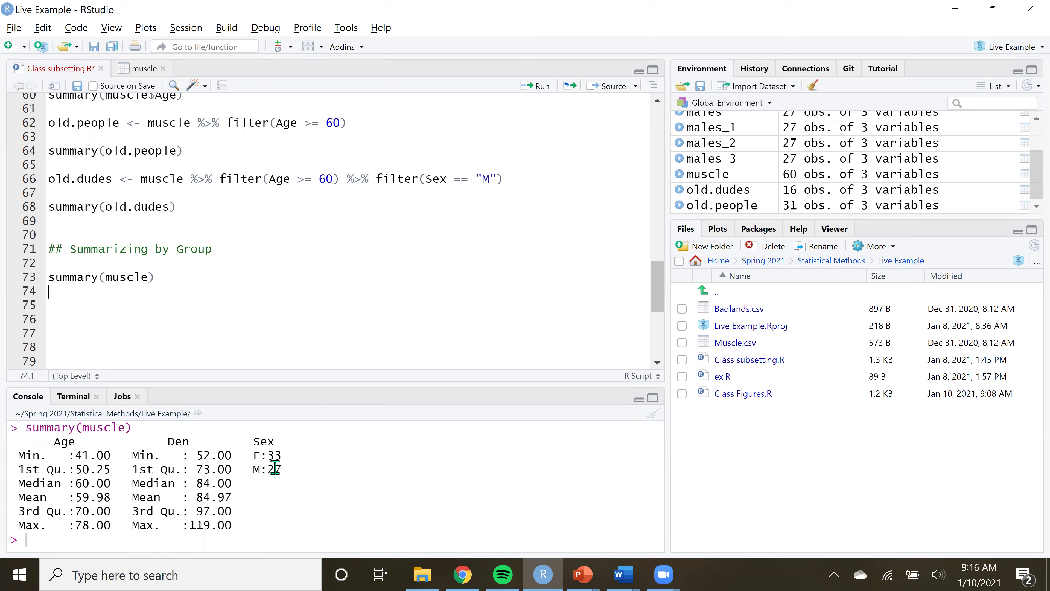
left_click_drag(282, 471, 252, 468)
left_click(283, 456)
Write mean(muscle) on line 75 of the script and run it.
left_click(74, 304)
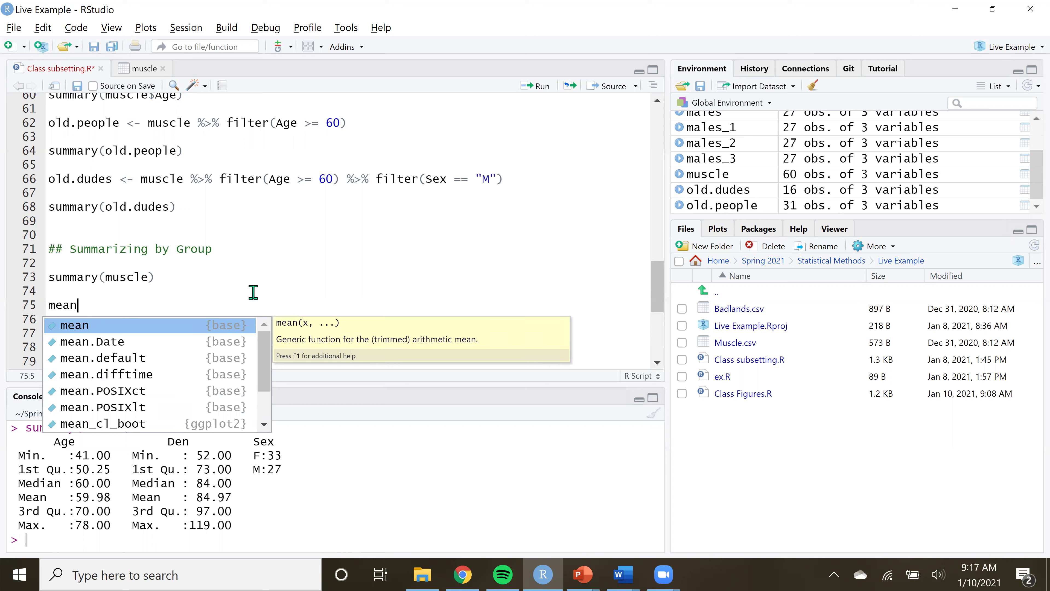
type("(")
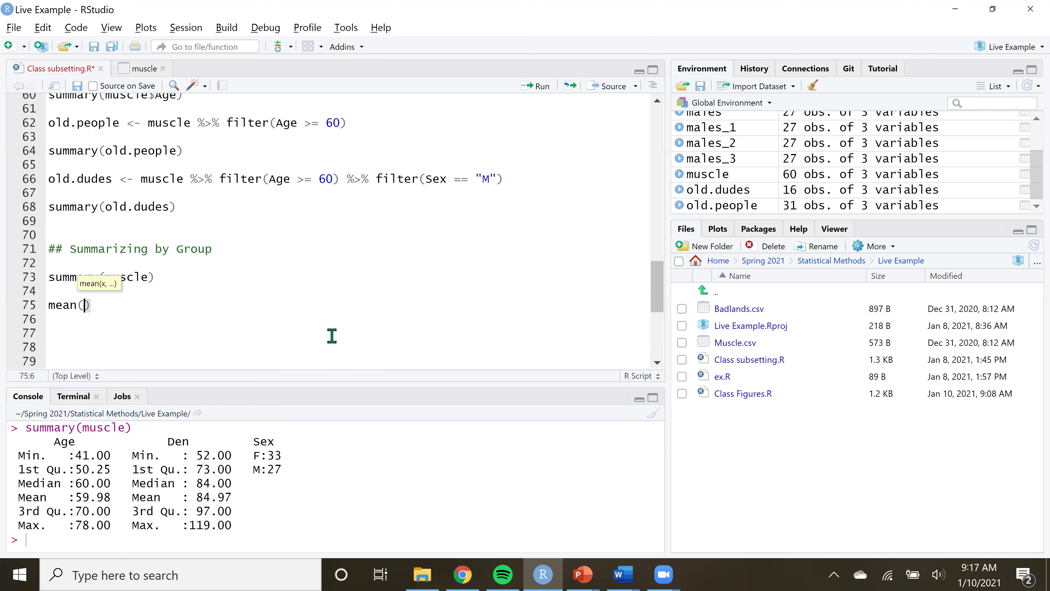
type("muscle")
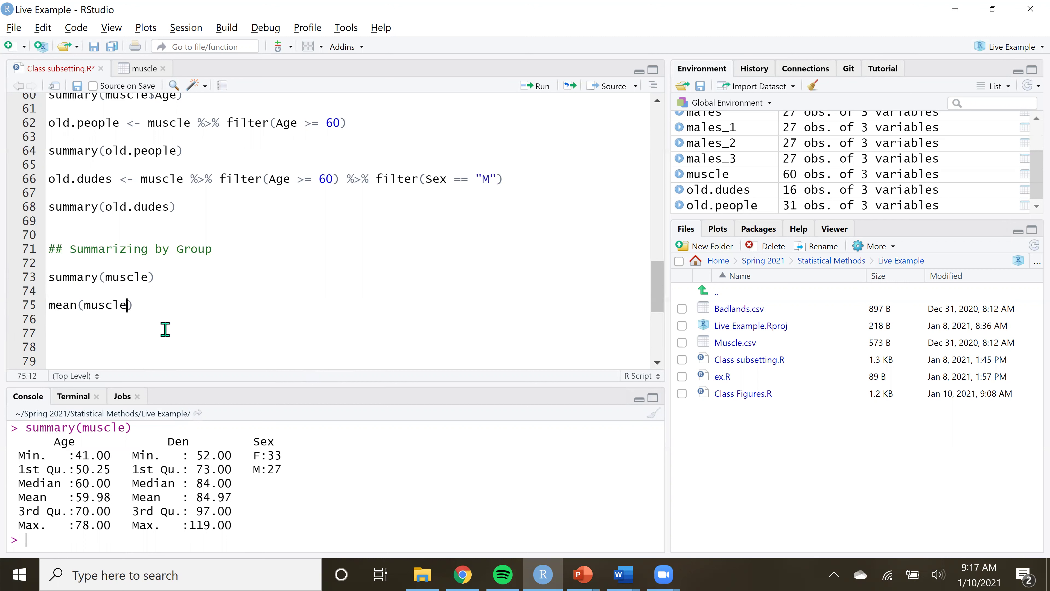
key("ctrl+Return")
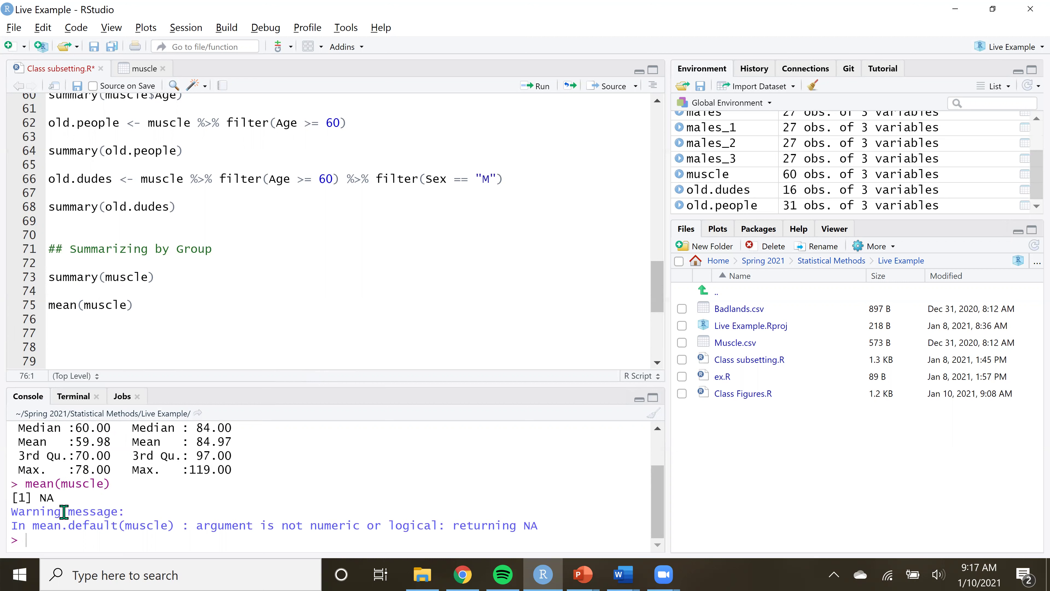
Check the columns of the muscle data set, then change the mean call to mean(muscle$Age) and run it.
left_click(140, 68)
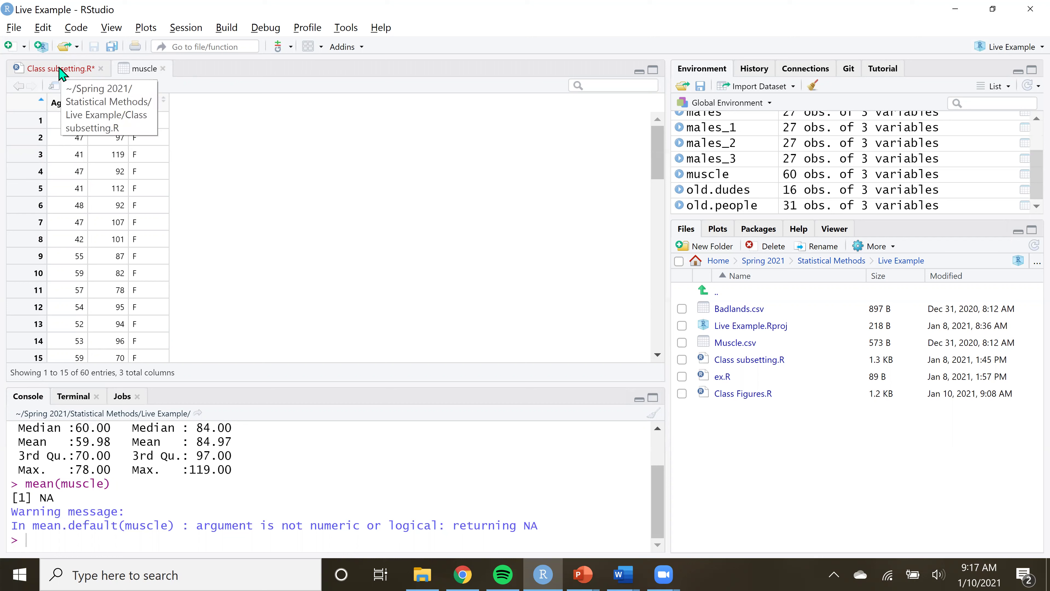
left_click(78, 71)
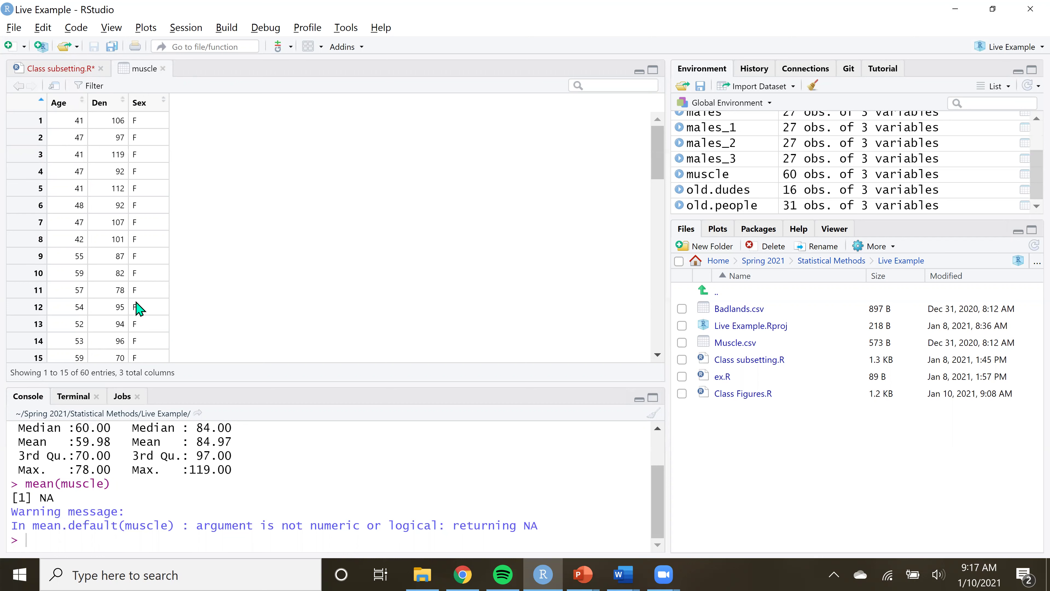
left_click(128, 310)
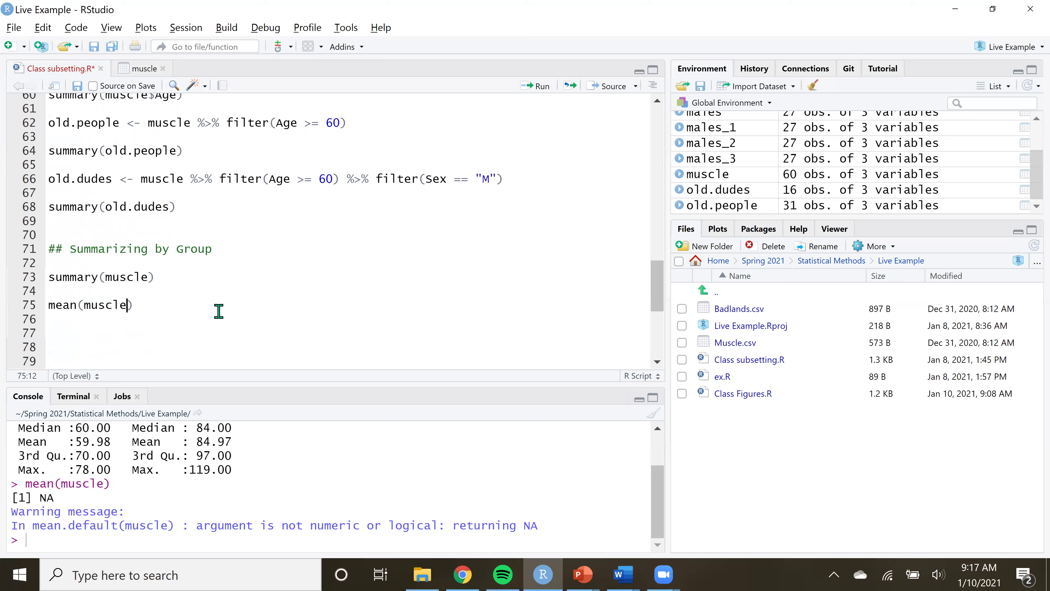
left_click(137, 71)
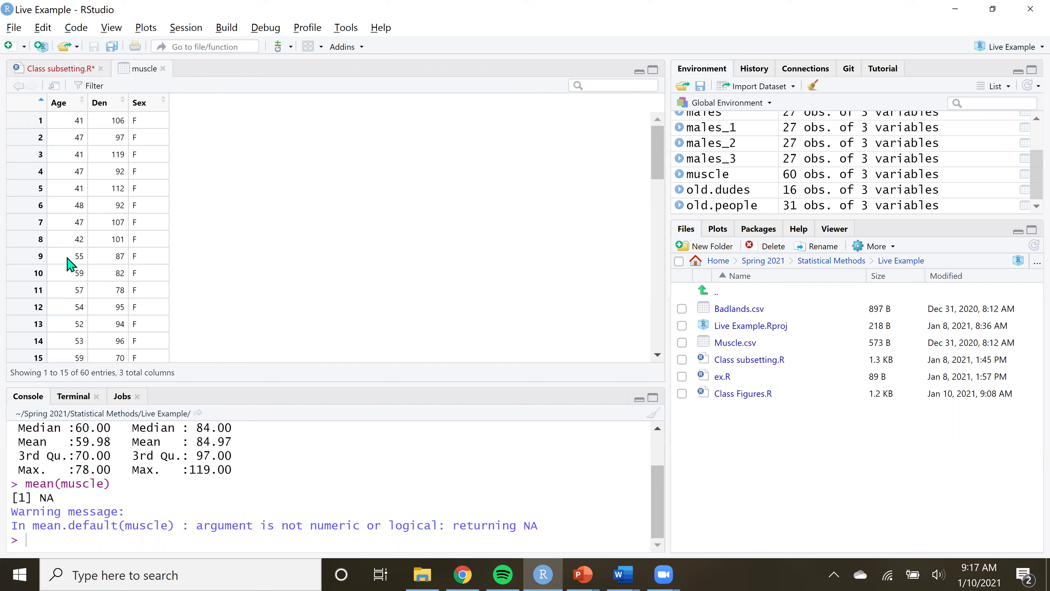
left_click(70, 71)
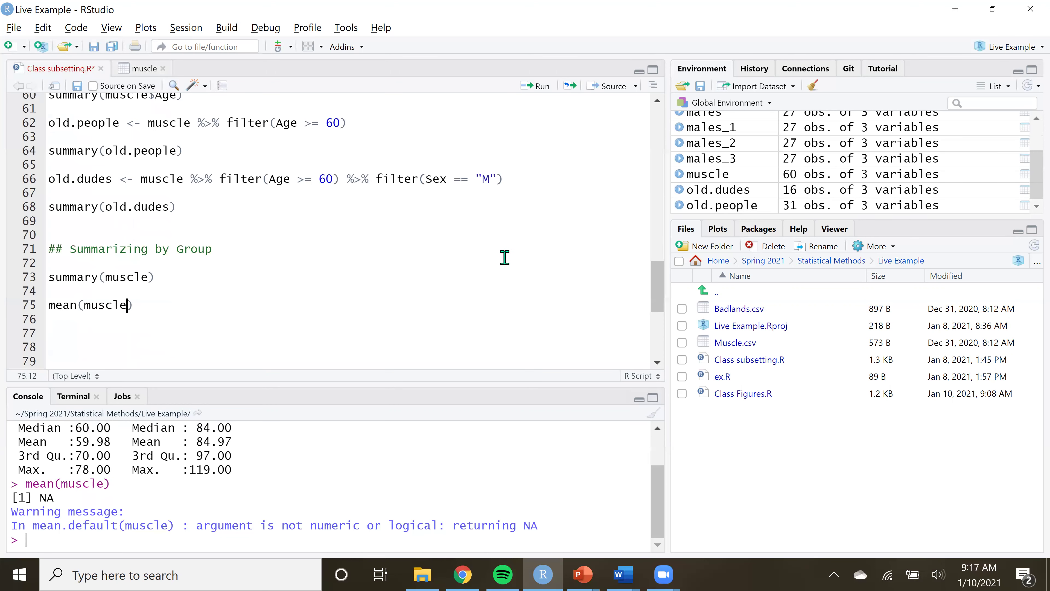
type("$")
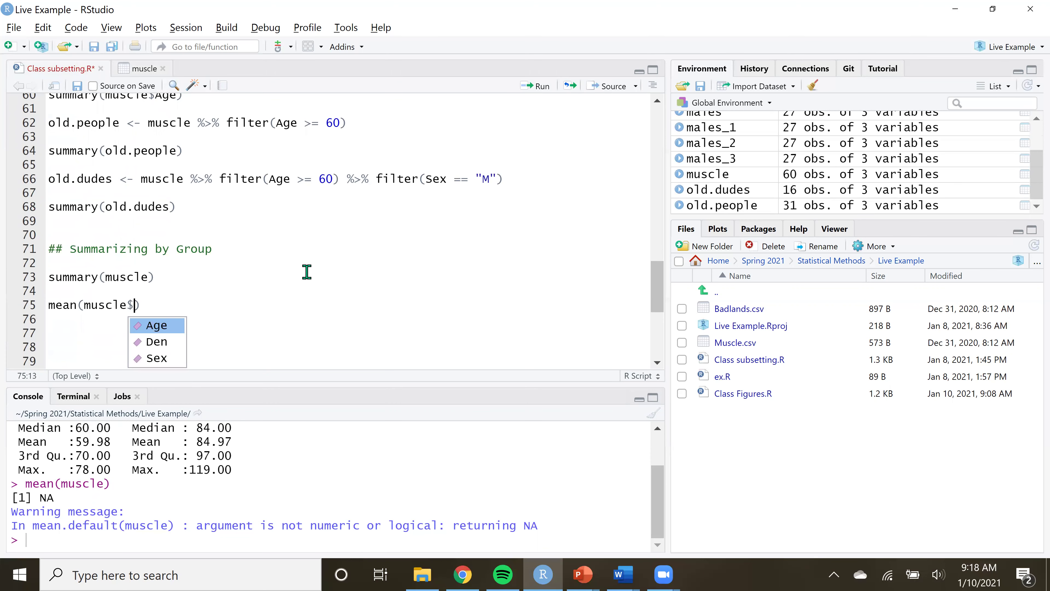
left_click(157, 326)
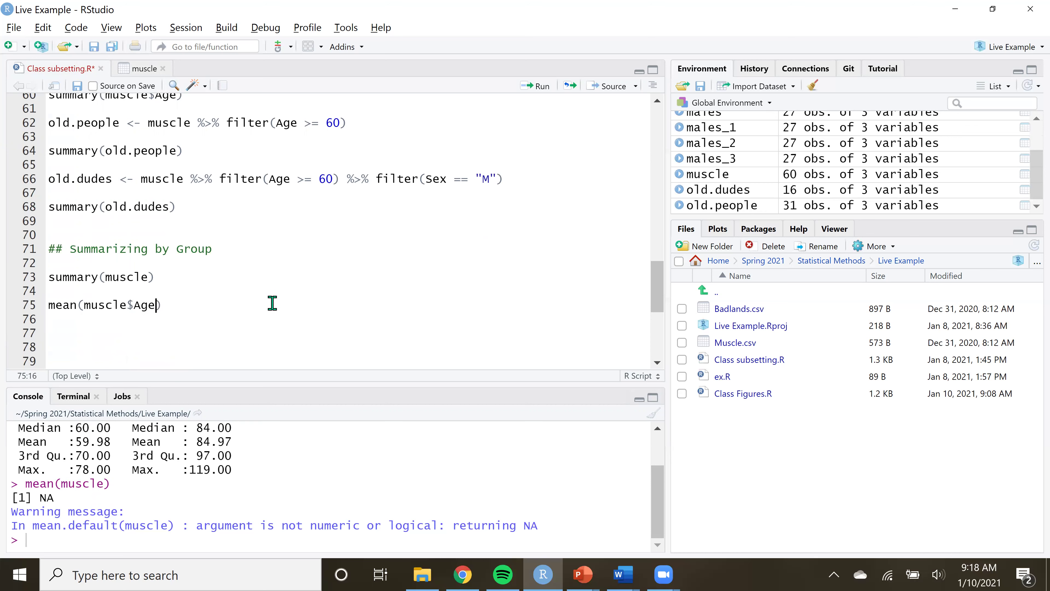
key("ctrl+Return")
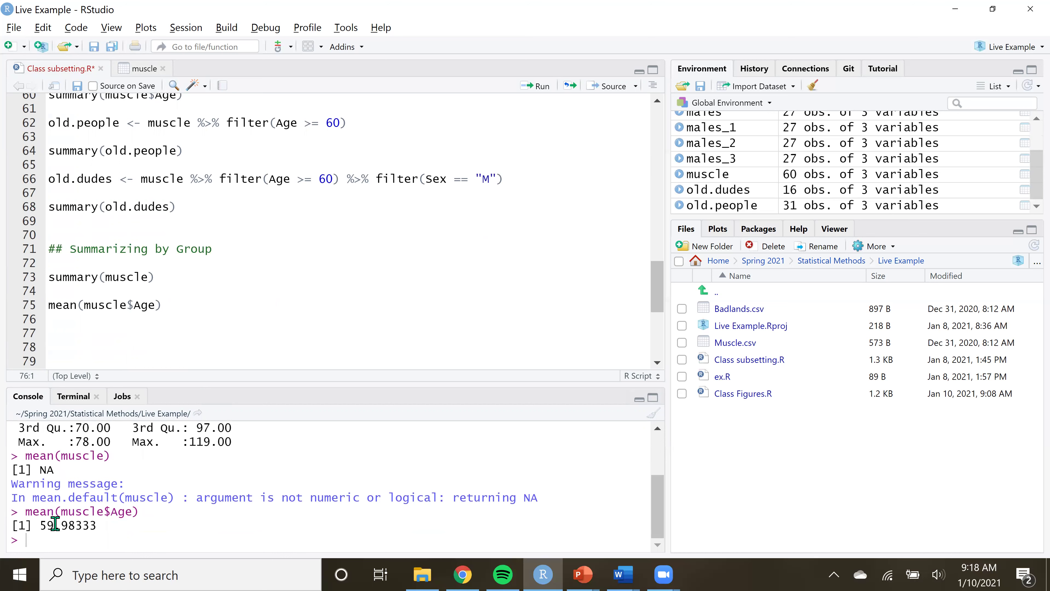
Compare the calculated mean age with the Age mean in the summary output.
left_click_drag(40, 524, 109, 528)
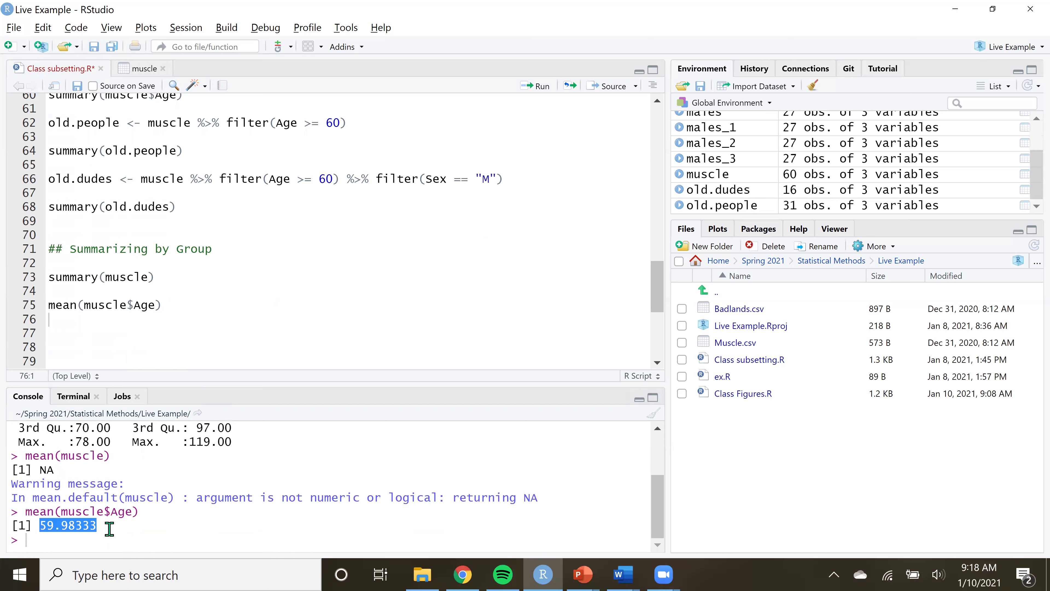
scroll(147, 537, "up", 2)
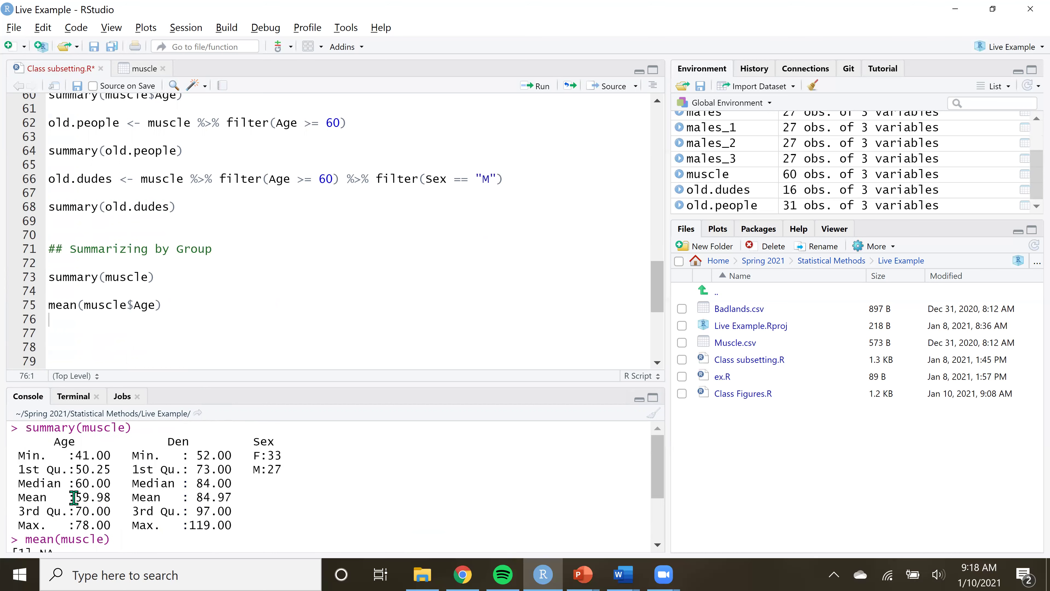
left_click_drag(77, 498, 117, 497)
Change the mean call to mean(muscle$Den), run it, and compare it with the means in the summary output.
double_click(146, 306)
type("Den")
key("ctrl+Return")
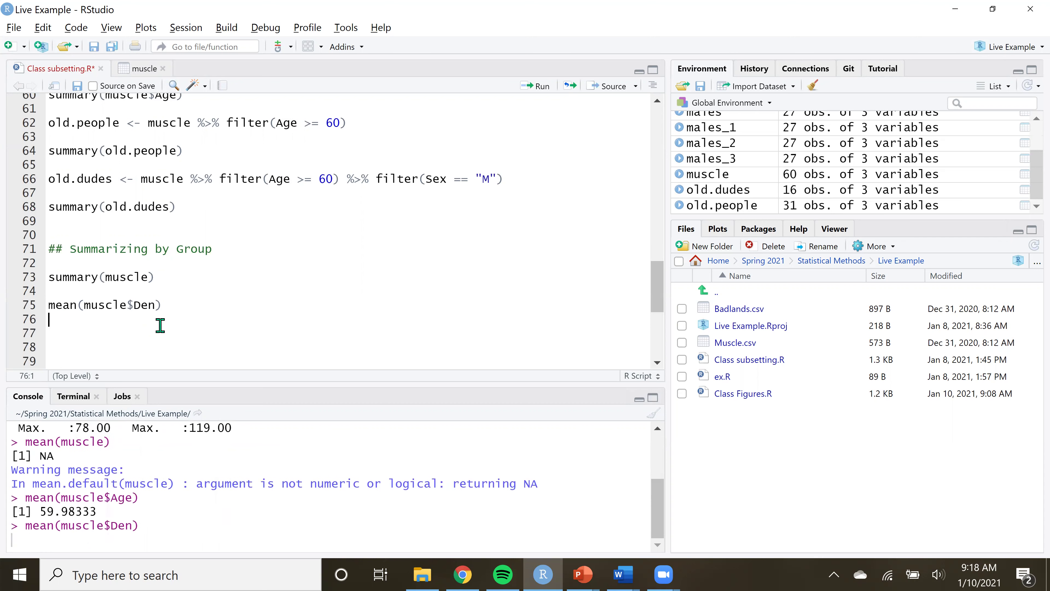
scroll(85, 524, "up", 3)
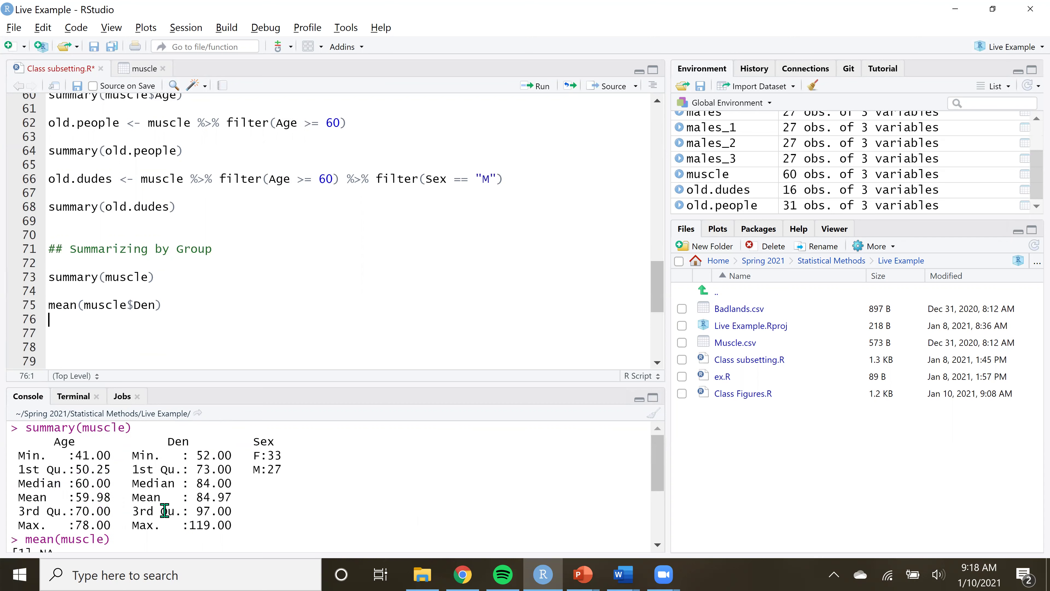
double_click(222, 497)
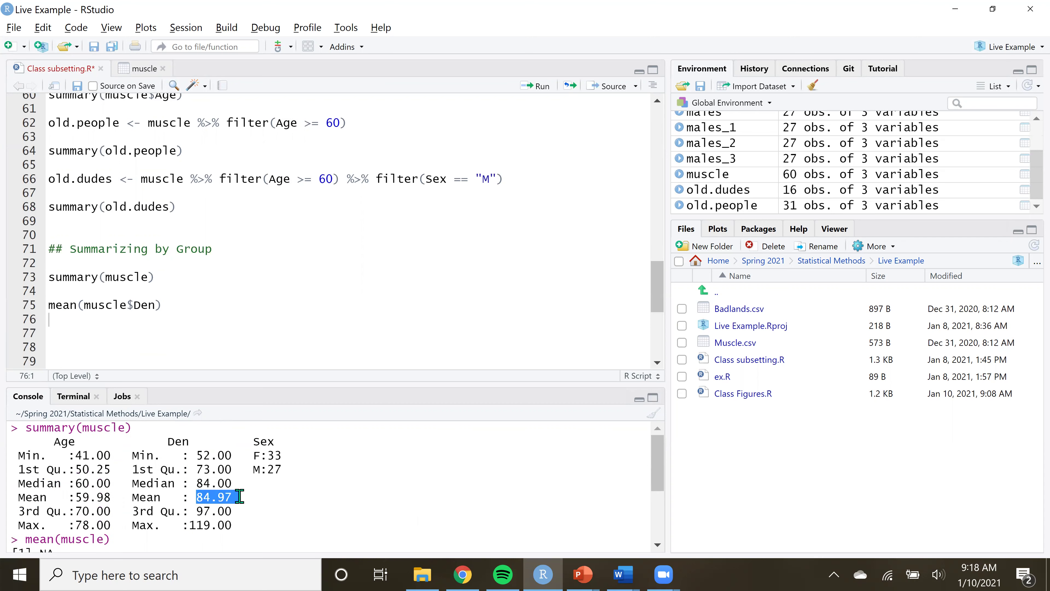
left_click(221, 511)
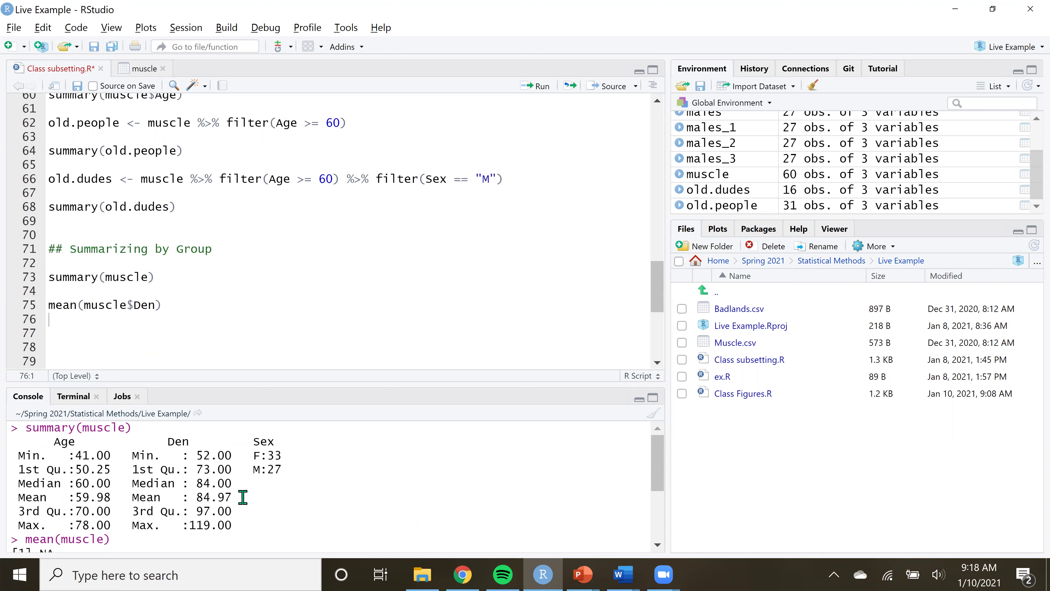
left_click_drag(242, 497, 26, 498)
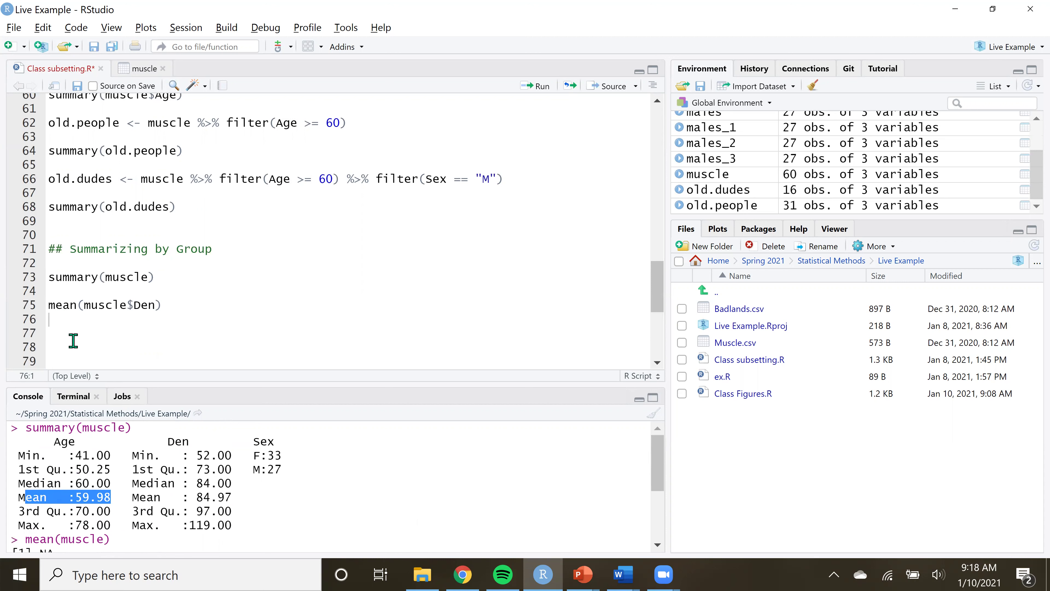
Add sd(muscle$Den) on line 77, reusing the argument of the mean call, and run it.
left_click(160, 341)
left_click(72, 331)
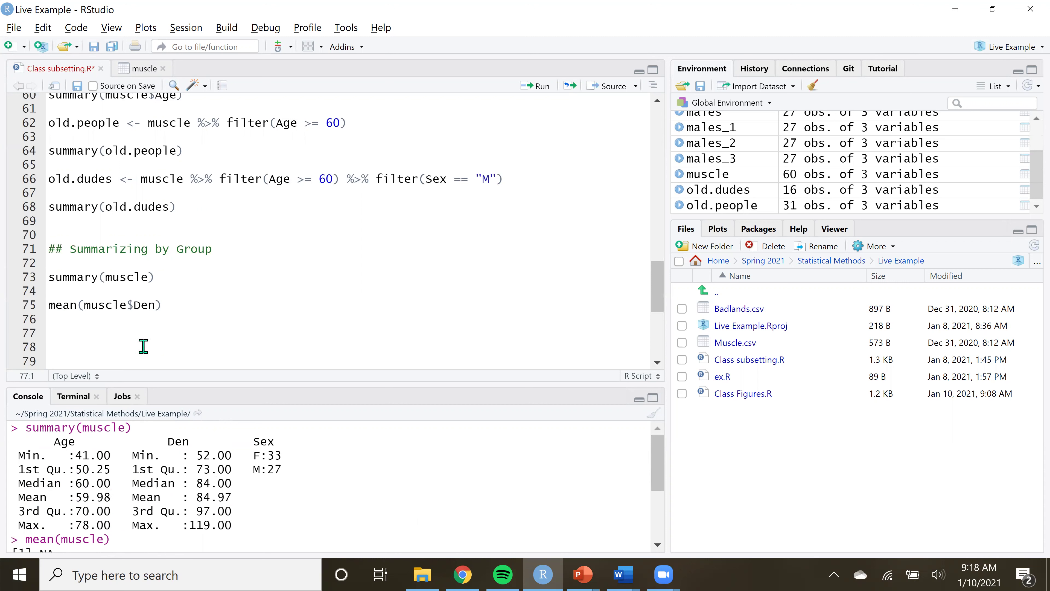
scroll(144, 331, "down", 1)
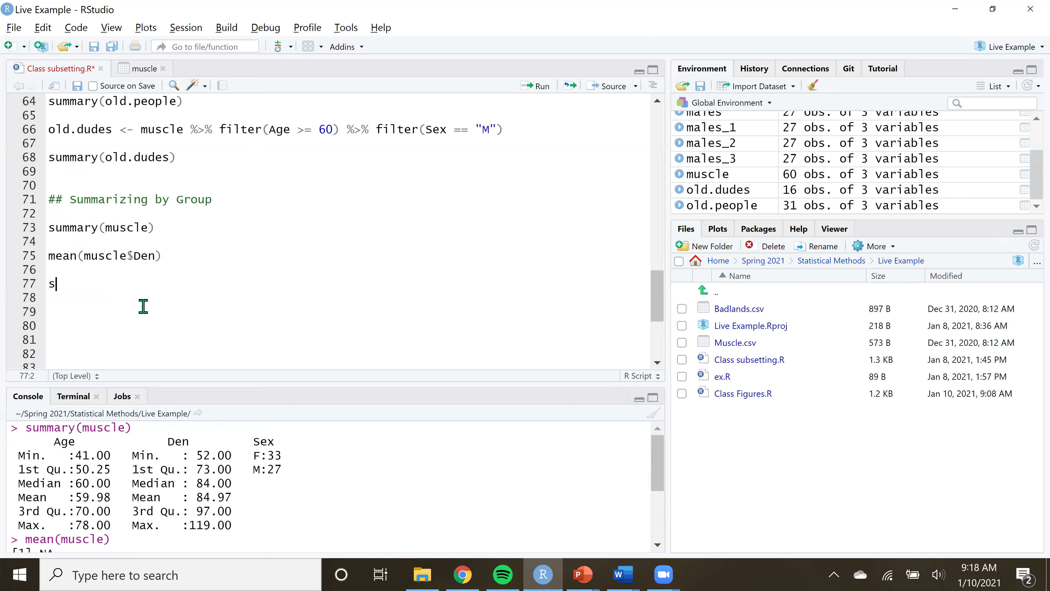
key("BackSpace")
key("BackSpace")
key("BackSpace")
key("BackSpace")
key("Left")
left_click_drag(156, 256, 84, 258)
key("ctrl+c")
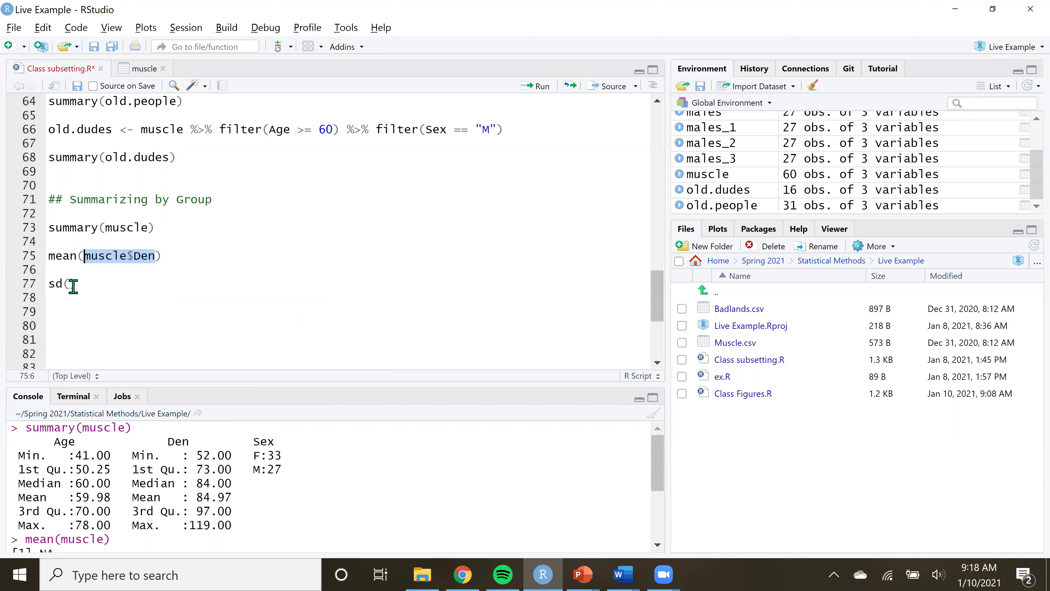
left_click(69, 284)
key("ctrl+v")
key("Right")
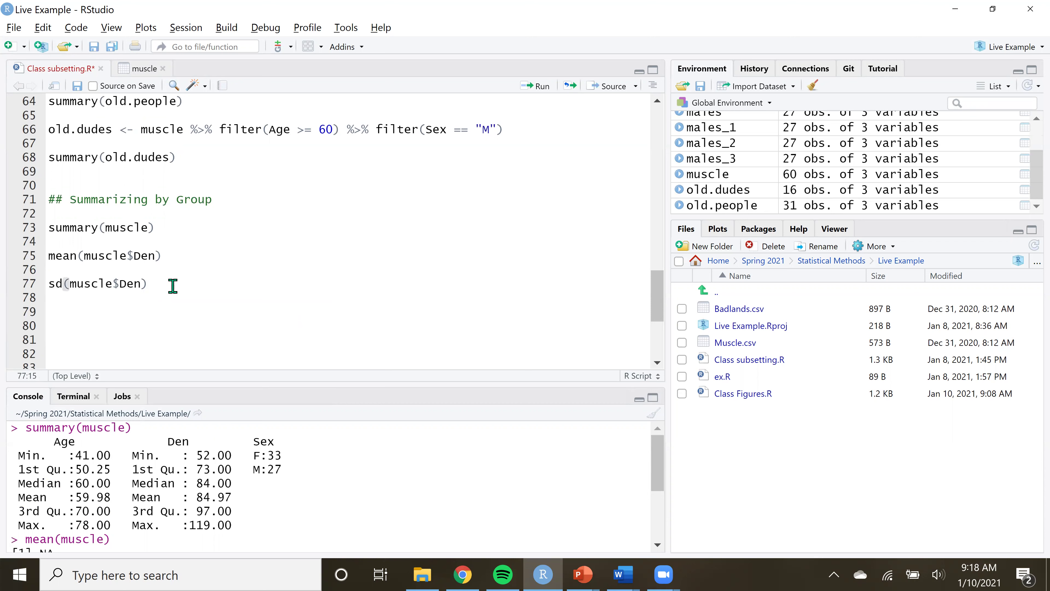
key("ctrl+Return")
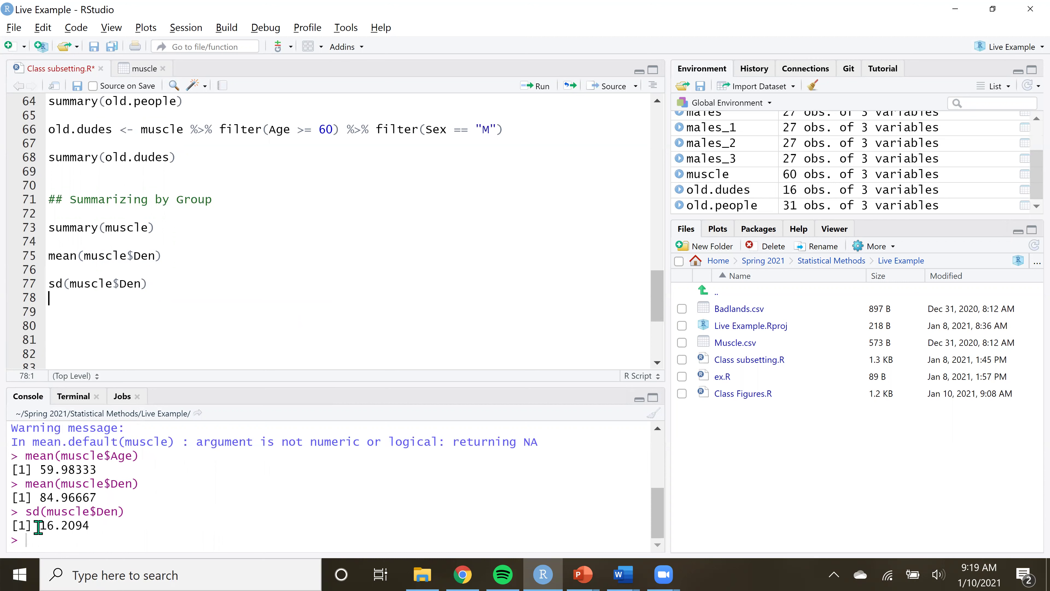
Examine the standard deviation output, the summary's counts by sex, and the muscle data table, then return to the script.
left_click_drag(38, 527, 99, 525)
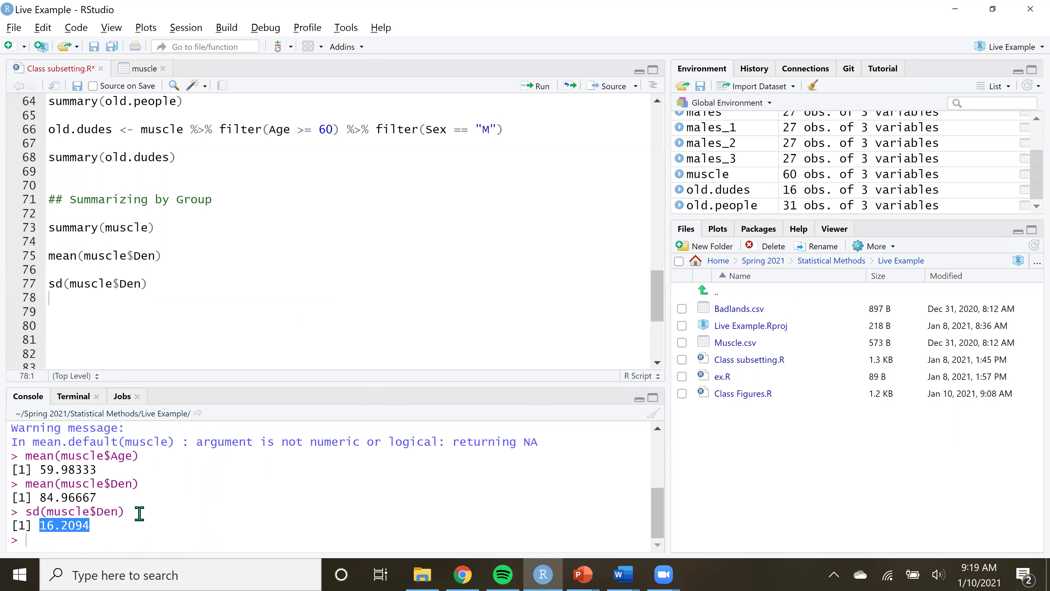
scroll(139, 513, "up", 5)
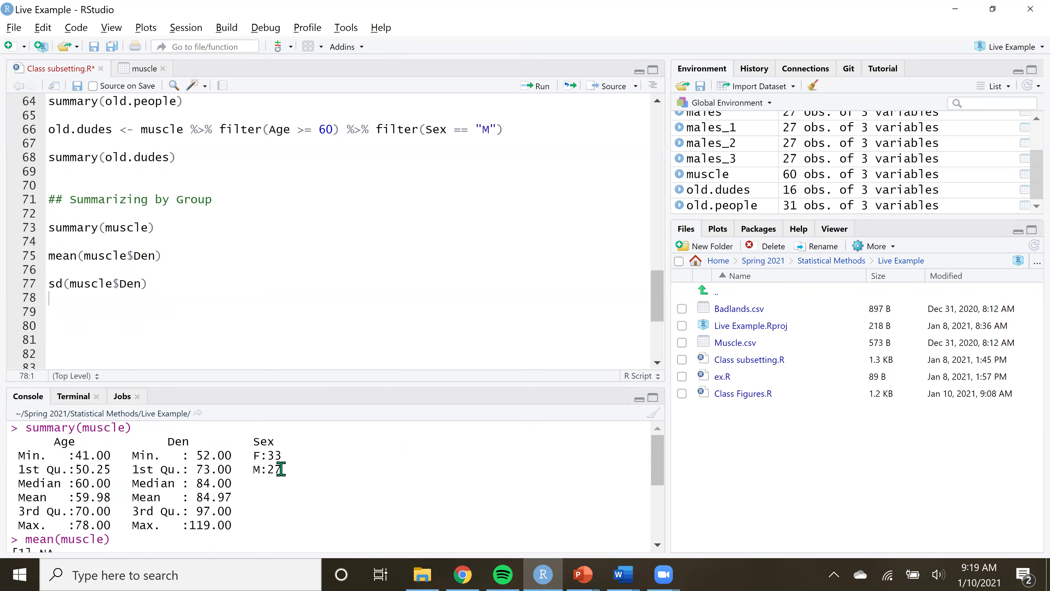
left_click_drag(281, 468, 252, 456)
left_click(260, 476)
left_click(133, 70)
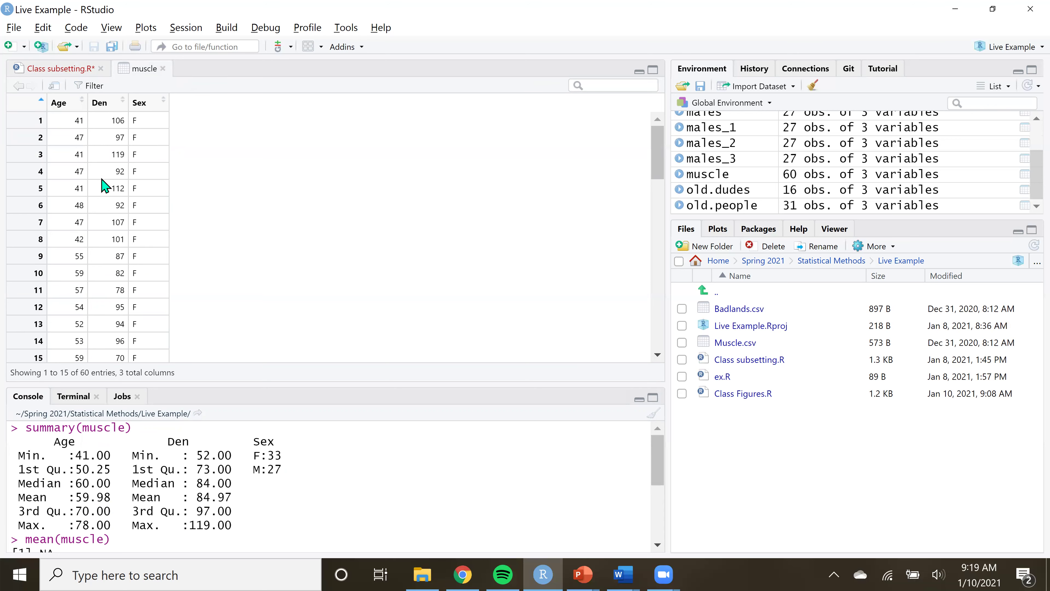
left_click(68, 72)
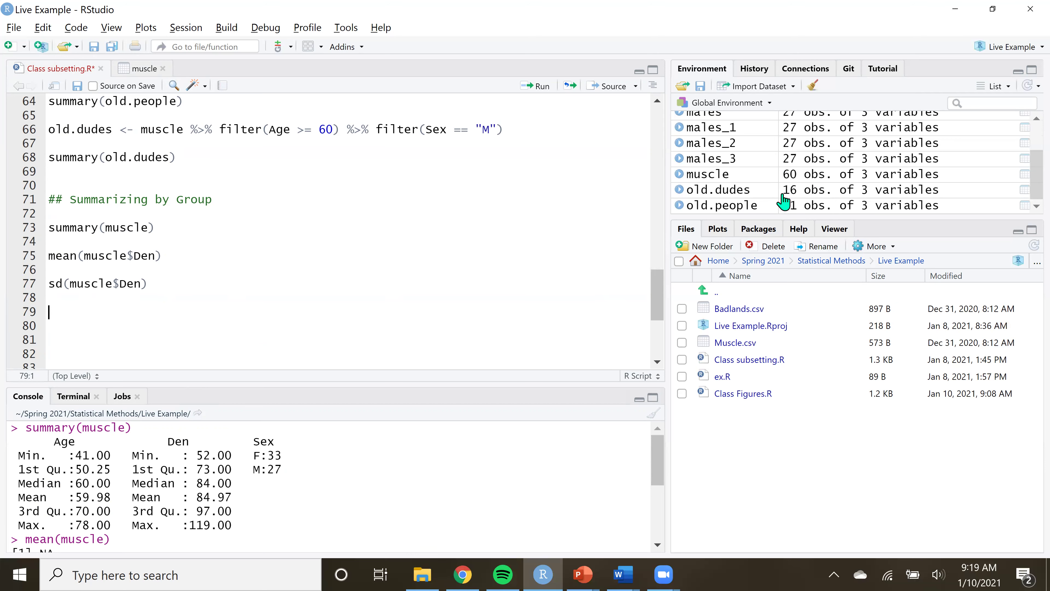
Add median(muscle$Den) on line 79, run it, and compare the result with the Den median in the summary output.
scroll(783, 207, "up", 3)
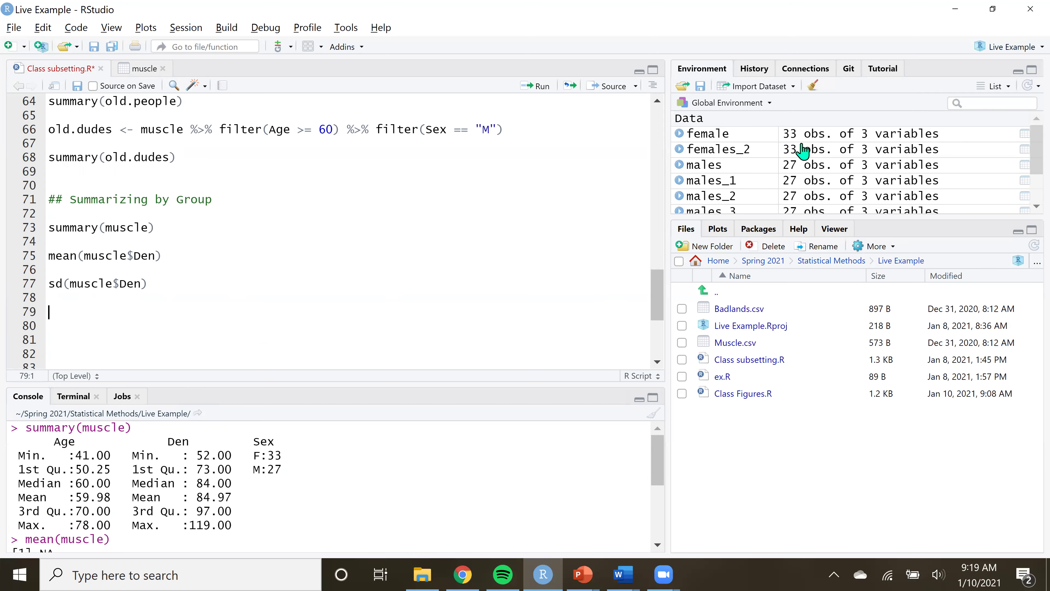
scroll(802, 149, "down", 3)
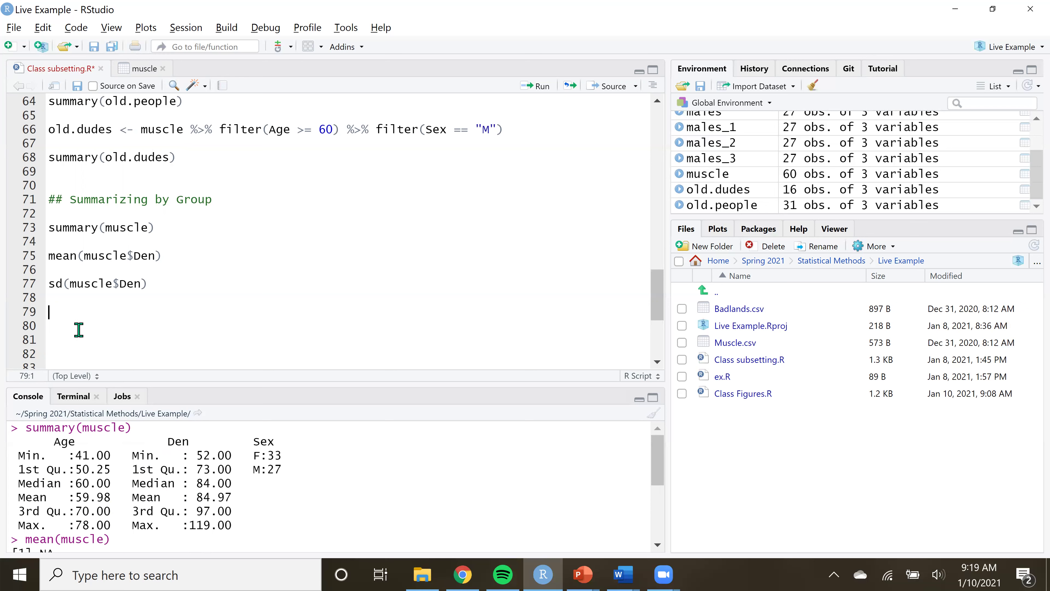
type("me")
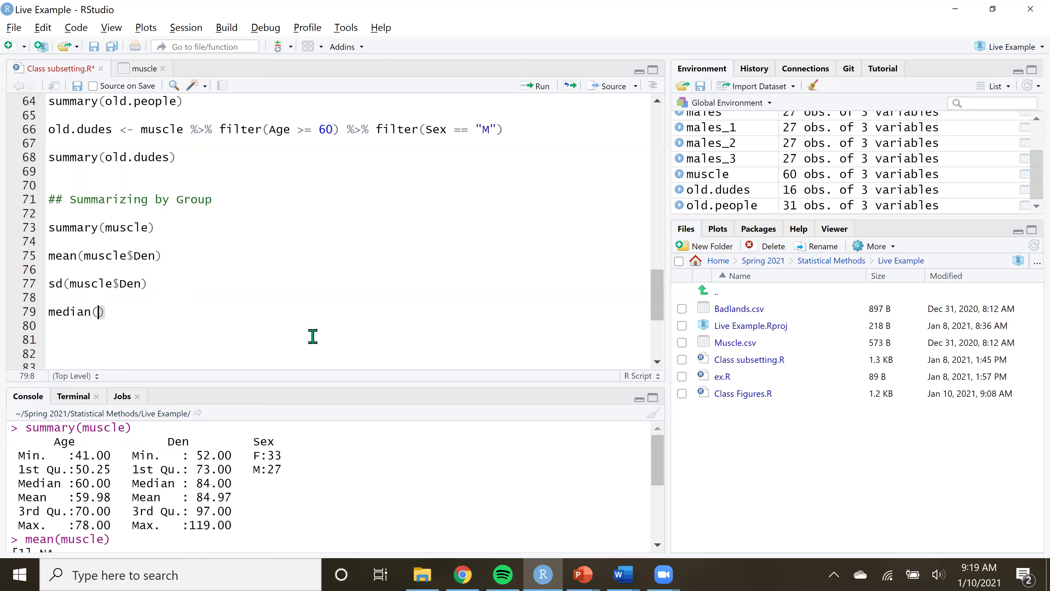
type("dian(muscle#")
key("BackSpace")
type("$Den")
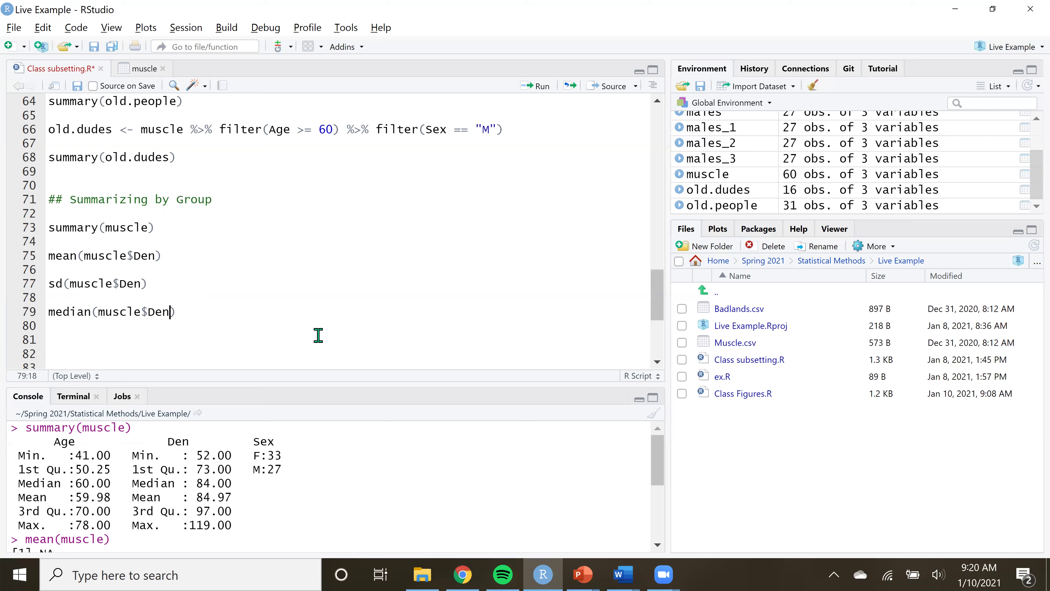
key("ctrl+Return")
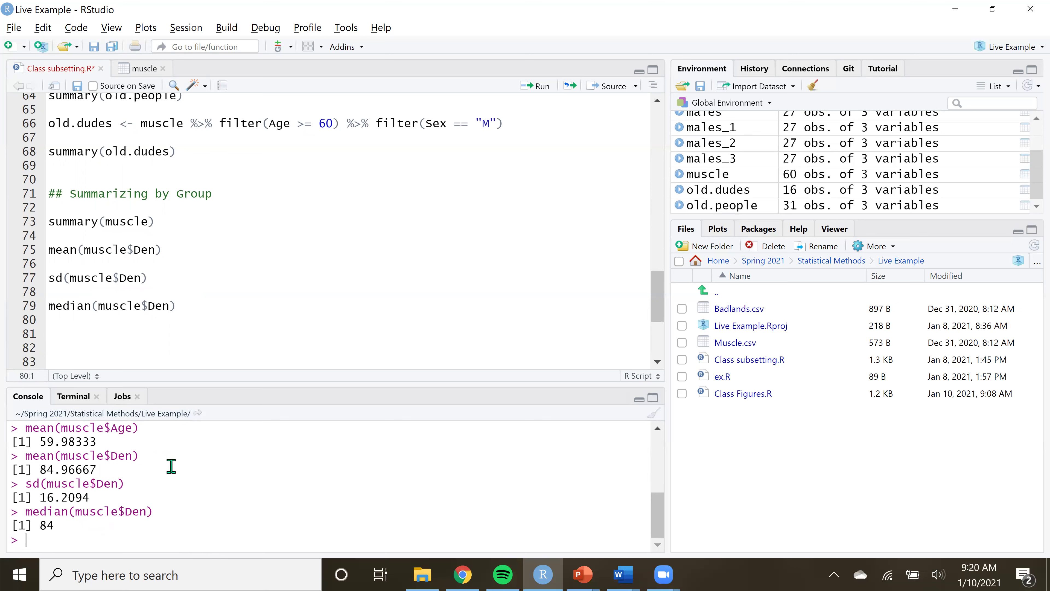
scroll(199, 492, "up", 5)
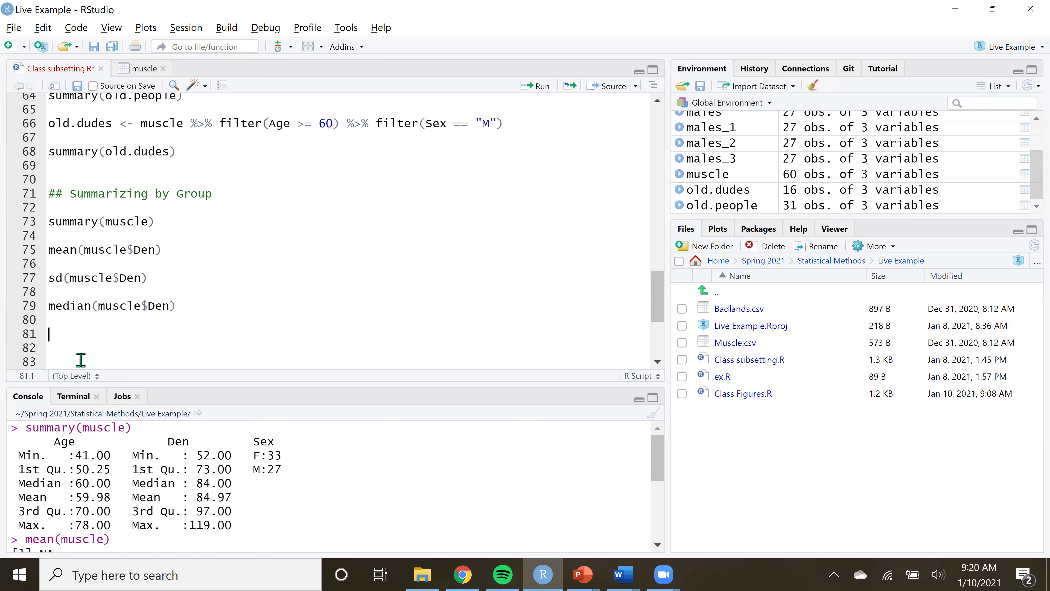
scroll(82, 340, "down", 3)
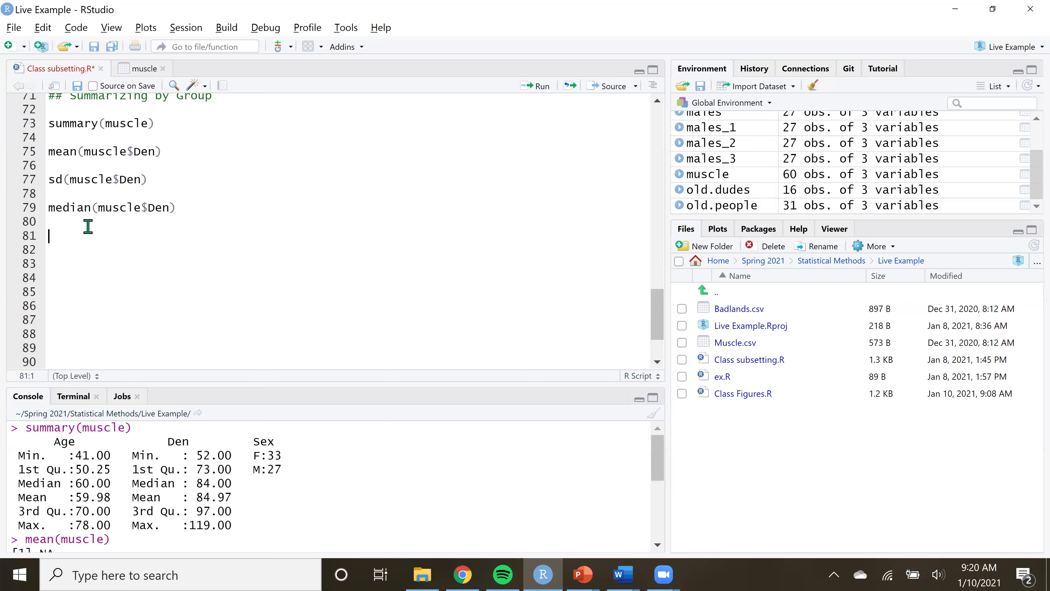
scroll(242, 293, "up", 1)
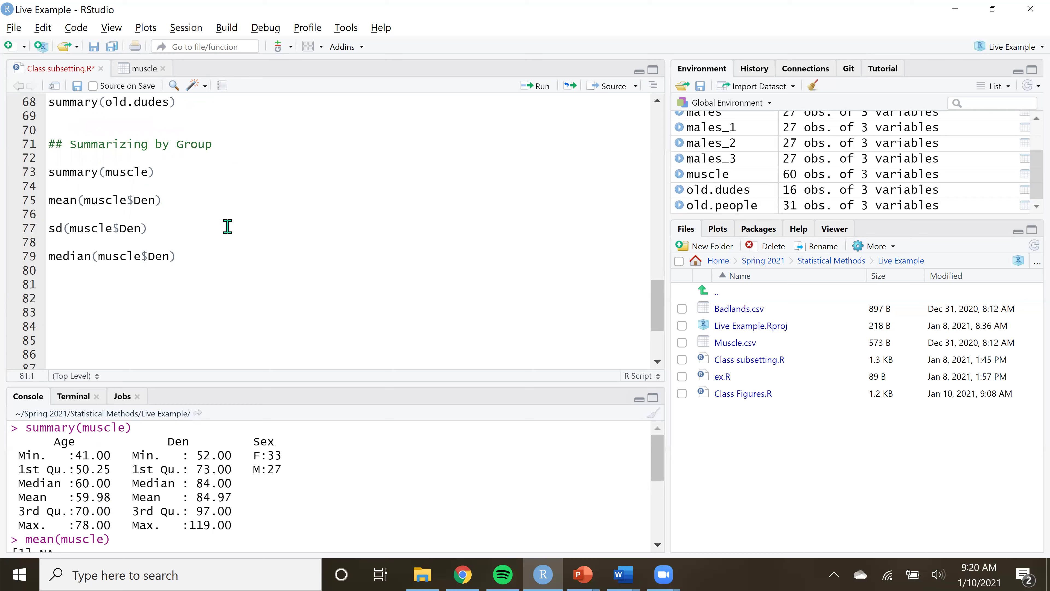